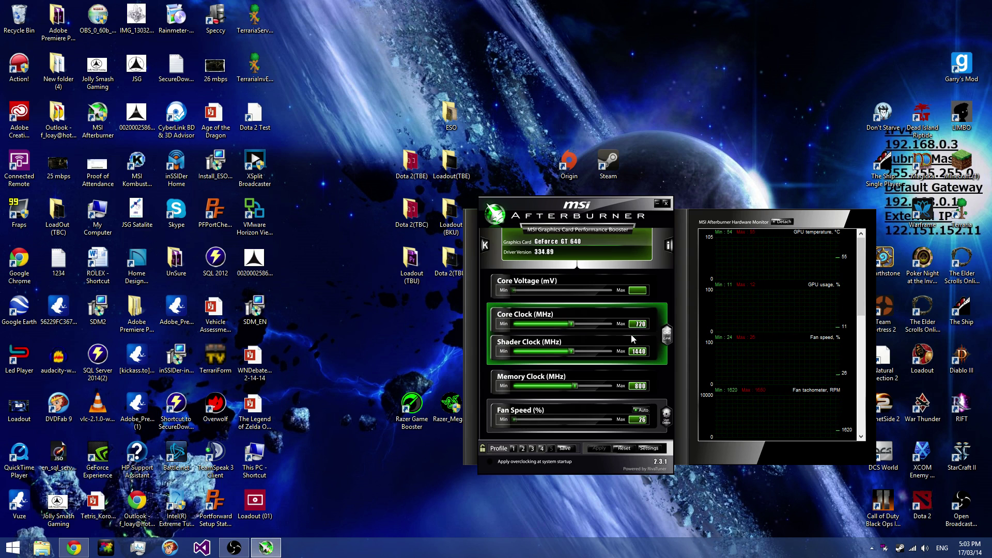
Move the Afterburner window up-left, then down-left toward the desktop centre
{"action": "left_click_drag", "start_coordinate": [582, 226], "coordinate": [484, 101]}
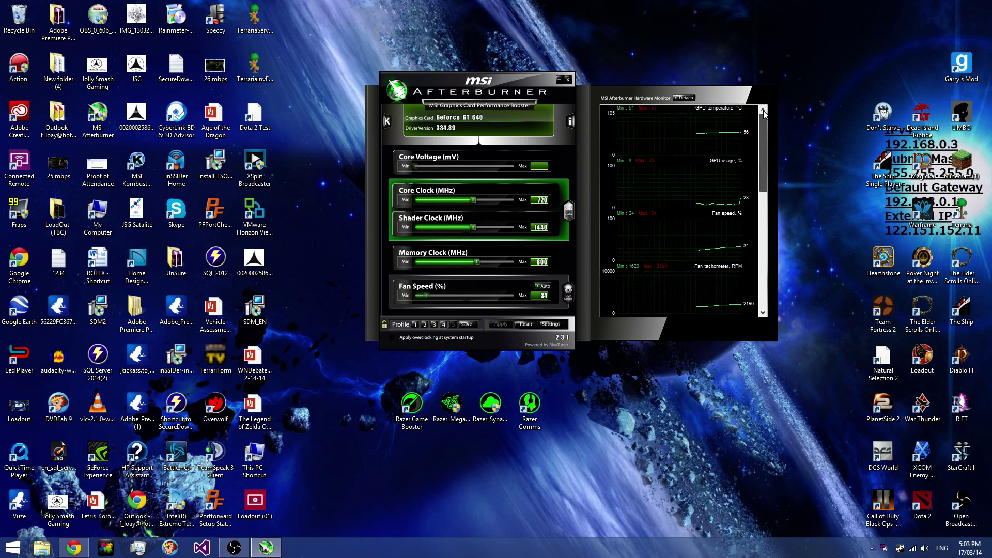
{"action": "mouse_move", "coordinate": [631, 164]}
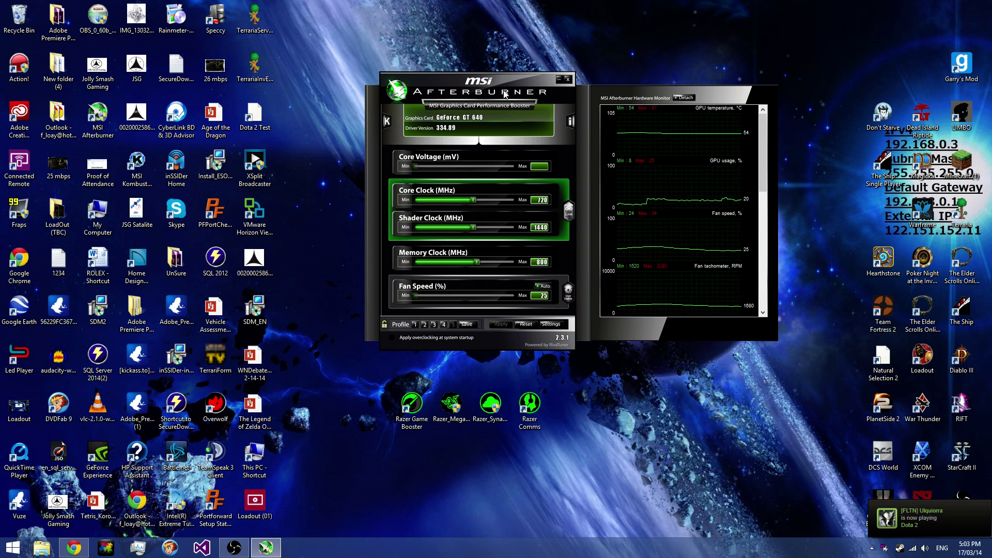
{"action": "left_click_drag", "start_coordinate": [504, 93], "coordinate": [481, 155]}
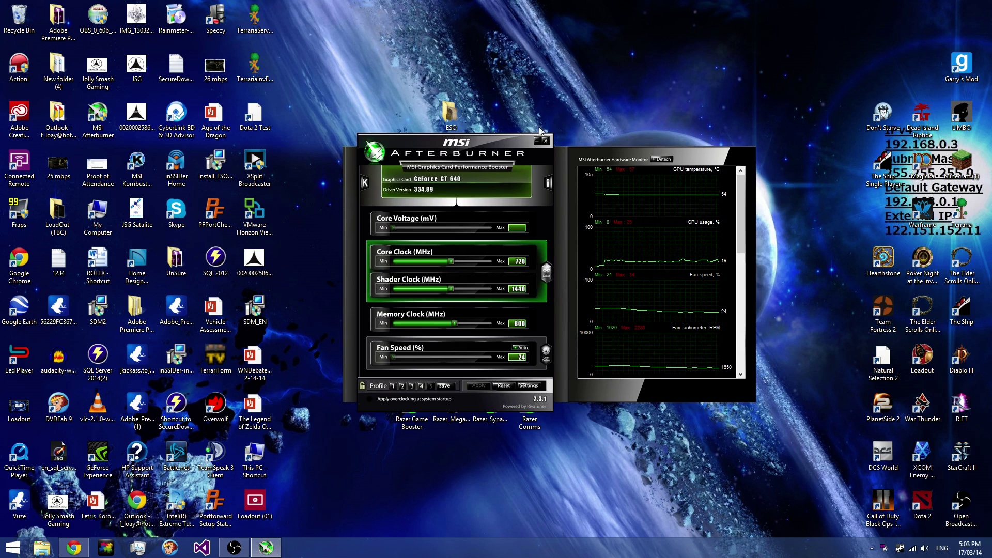
Try profile 3, then go back to profile 1's 720/1440/800 MHz clocks
{"action": "left_click", "coordinate": [412, 386]}
{"action": "left_click", "coordinate": [421, 386]}
{"action": "left_click", "coordinate": [393, 386]}
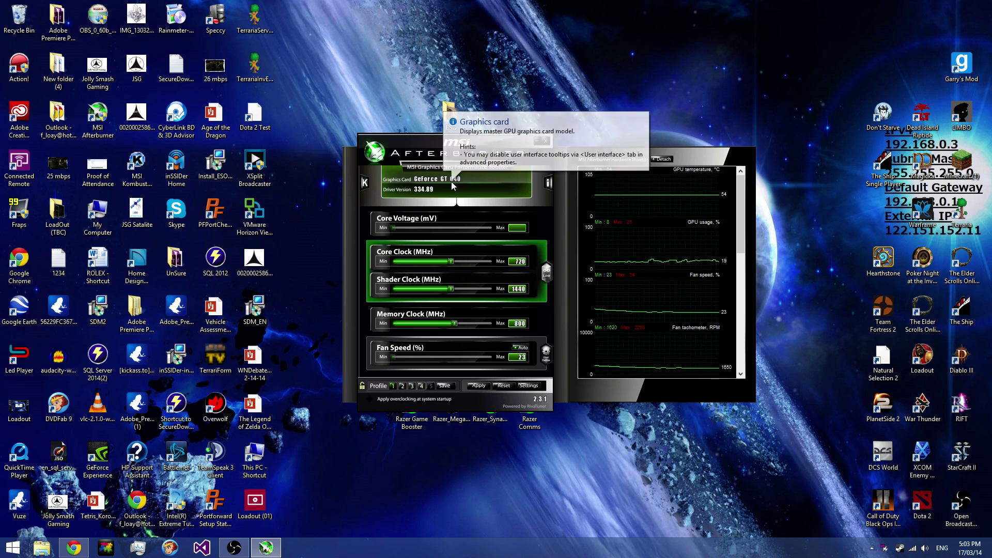
Shift the Afterburner window right and place its desktop shortcut above the ESO folder
{"action": "left_click_drag", "start_coordinate": [466, 154], "coordinate": [518, 165]}
{"action": "left_click_drag", "start_coordinate": [99, 127], "coordinate": [531, 78]}
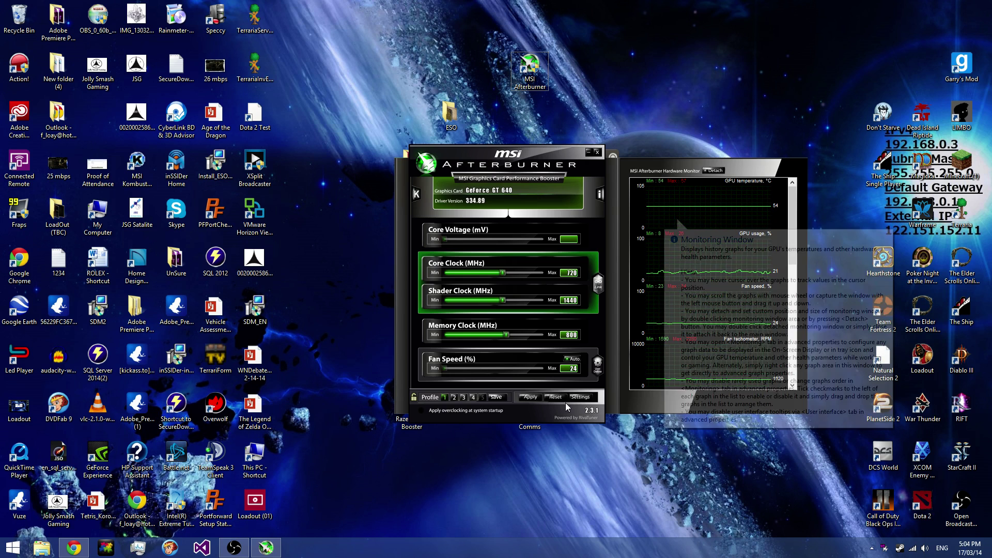
{"action": "left_click_drag", "start_coordinate": [578, 400], "coordinate": [579, 396]}
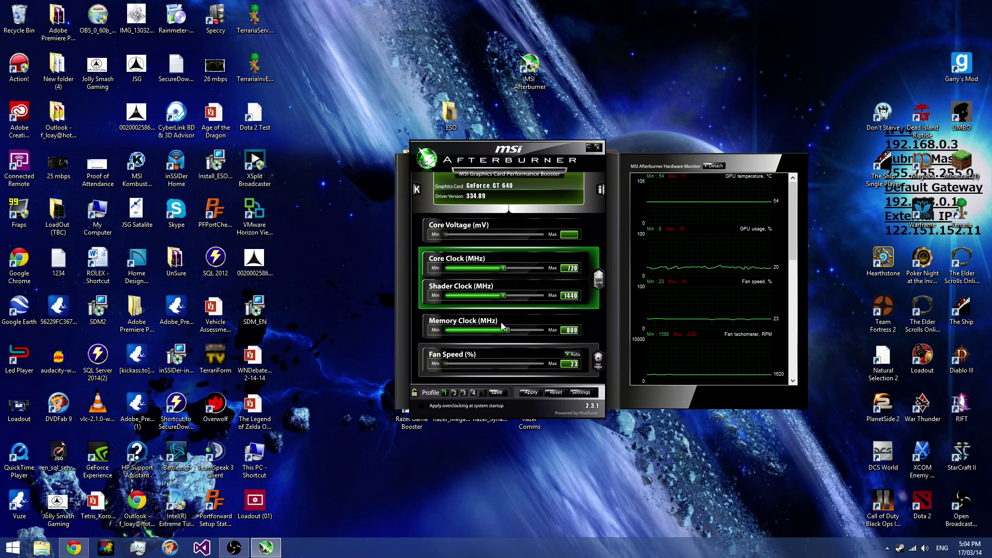
Apply the Default MSI Afterburner skin from the User Interface settings
{"action": "left_click", "coordinate": [581, 392]}
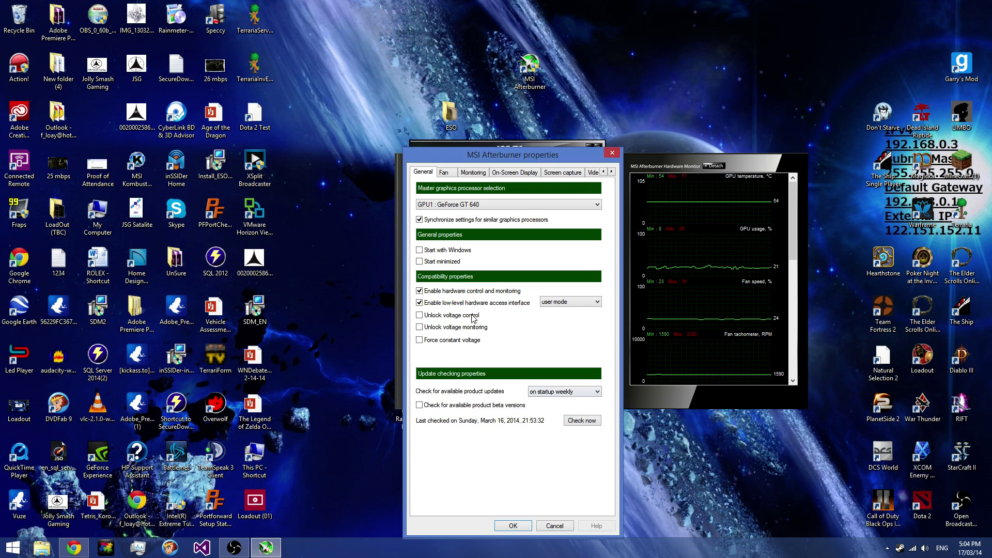
{"action": "left_click", "coordinate": [612, 172]}
{"action": "left_click", "coordinate": [613, 172]}
{"action": "left_click", "coordinate": [612, 172]}
{"action": "left_click", "coordinate": [613, 172]}
{"action": "left_click", "coordinate": [539, 172]}
{"action": "left_click", "coordinate": [485, 276]}
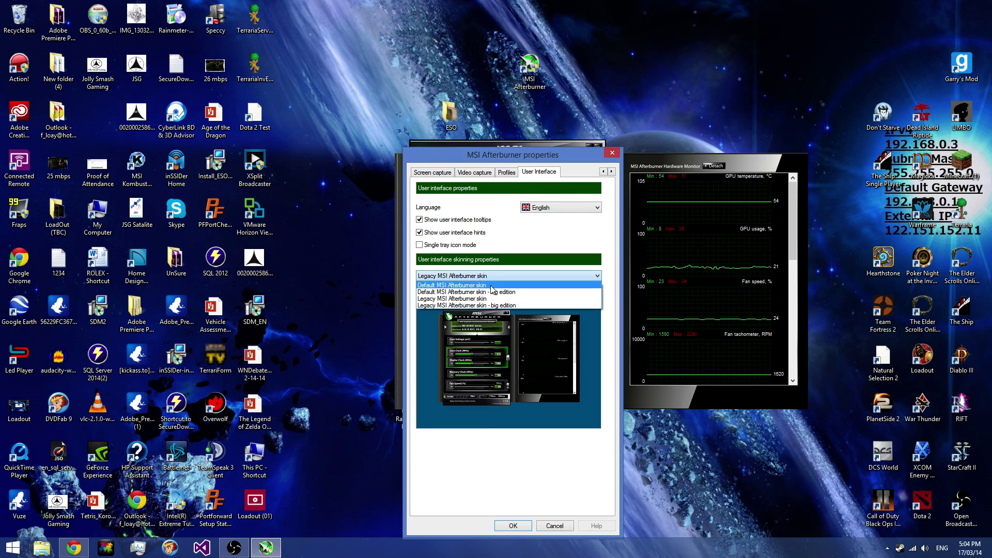
{"action": "left_click", "coordinate": [485, 284]}
{"action": "left_click", "coordinate": [513, 525]}
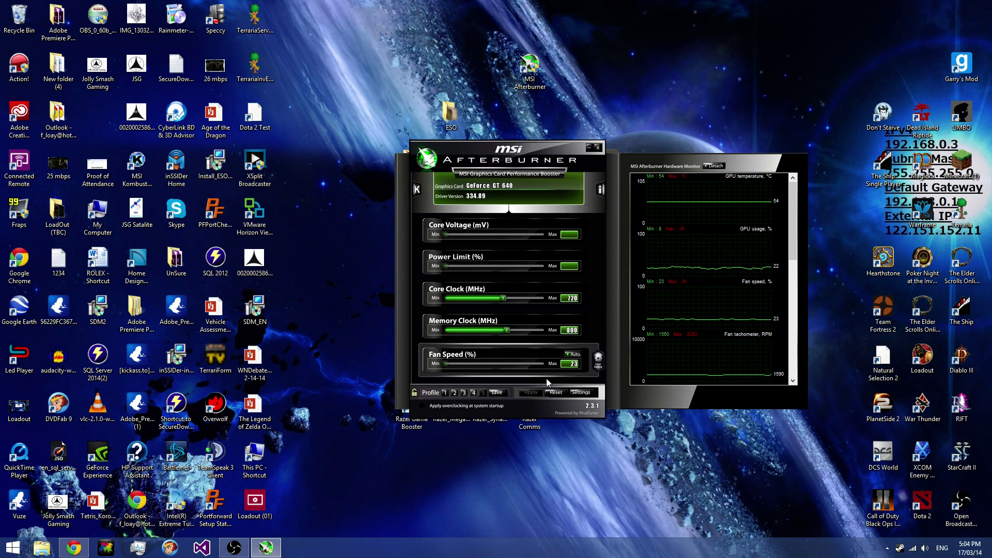
Switch the skin to Legacy MSI Afterburner and apply it
{"action": "left_click", "coordinate": [582, 392]}
{"action": "left_click", "coordinate": [611, 173]}
{"action": "left_click", "coordinate": [611, 173]}
{"action": "left_click", "coordinate": [612, 172]}
{"action": "left_click", "coordinate": [611, 172]}
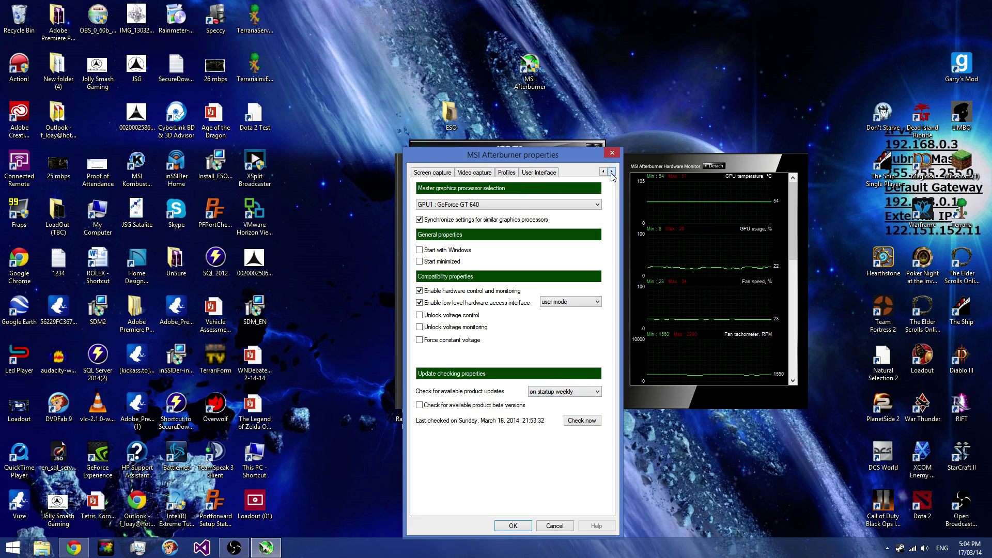
{"action": "left_click", "coordinate": [539, 172]}
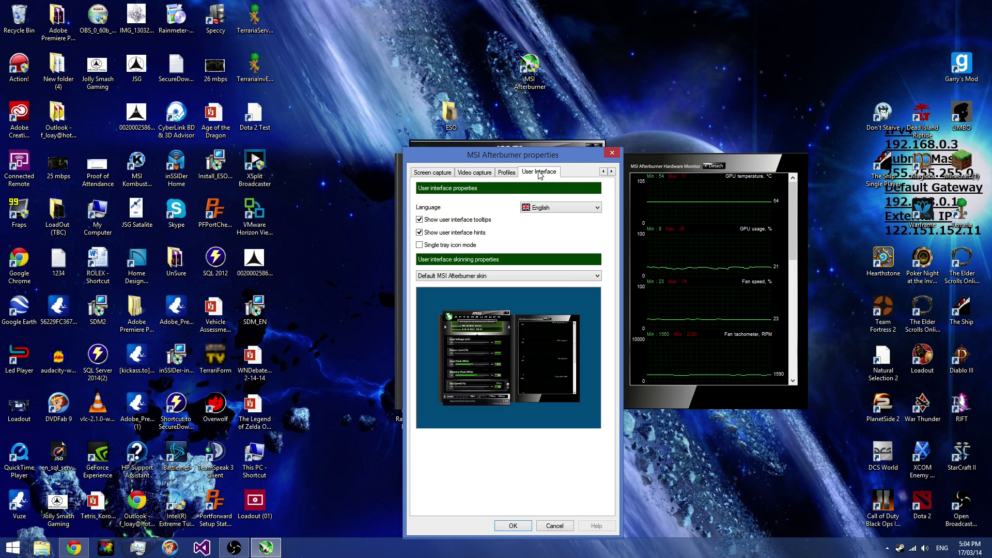
{"action": "left_click", "coordinate": [504, 277]}
{"action": "left_click", "coordinate": [510, 298]}
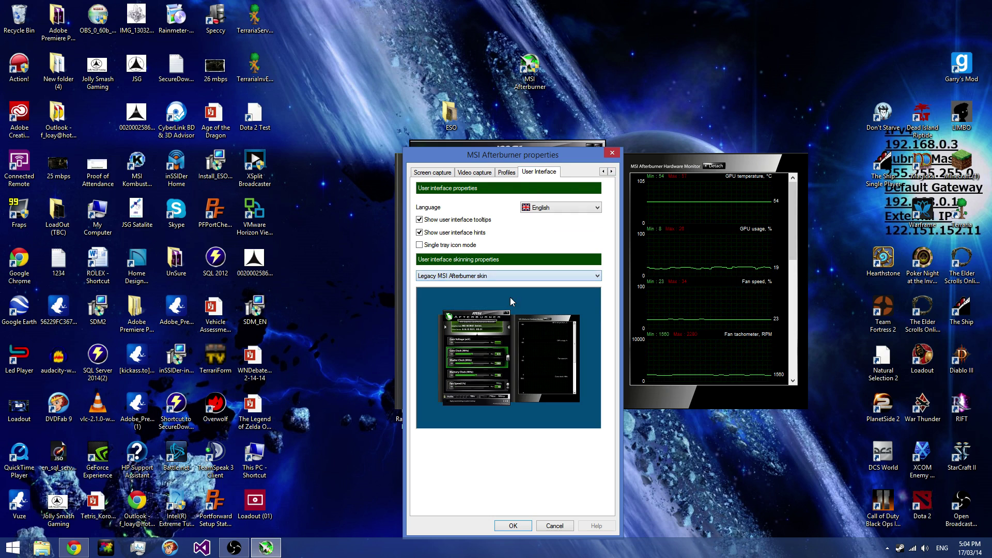
{"action": "left_click", "coordinate": [516, 526]}
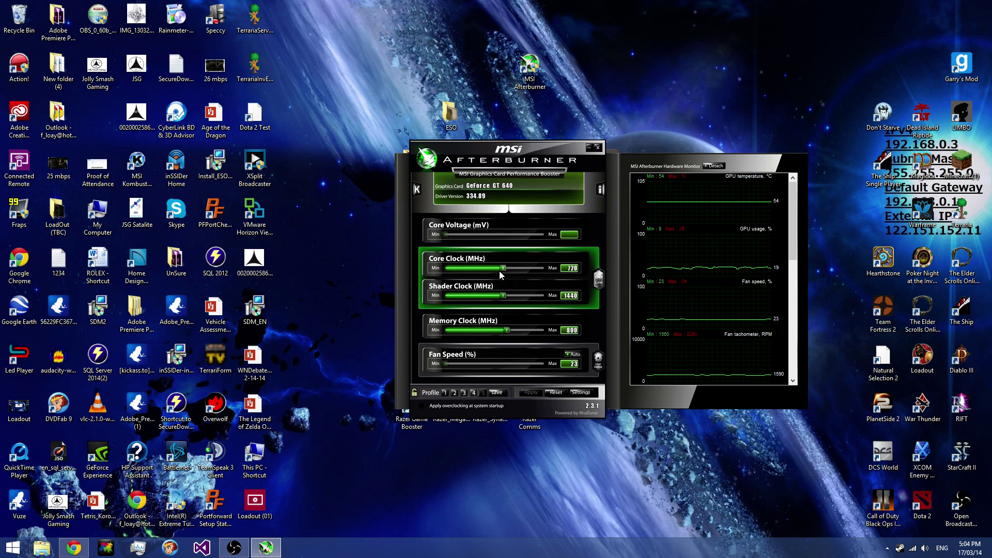
Unlink core and shader clocks, try profile 4, then load profile 3 with 100% fan
{"action": "left_click", "coordinate": [599, 280]}
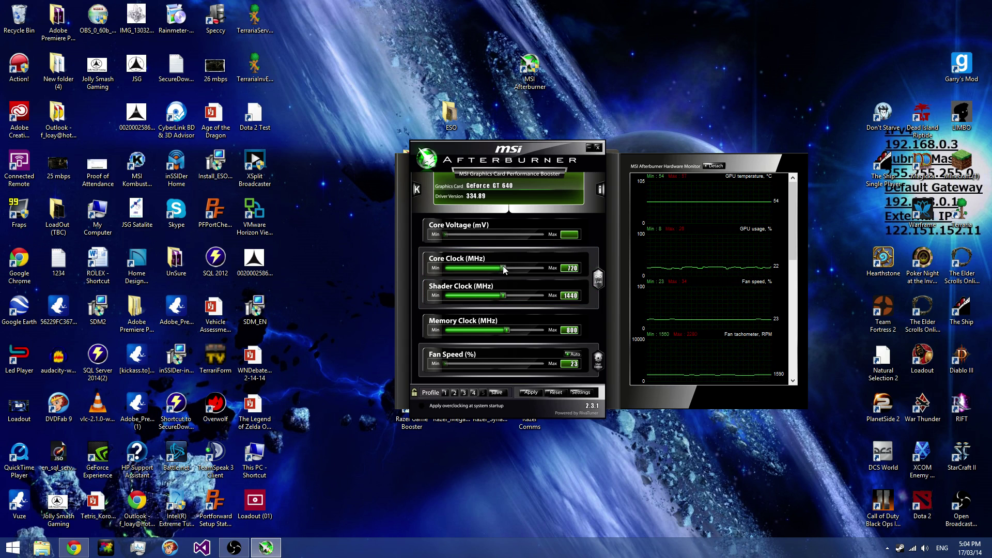
{"action": "left_click", "coordinate": [473, 393]}
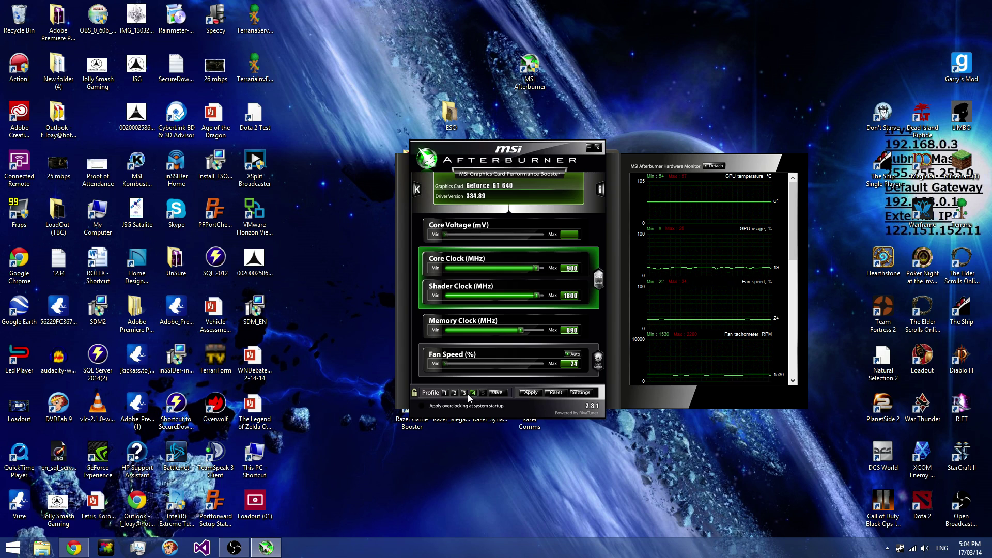
{"action": "left_click", "coordinate": [465, 394]}
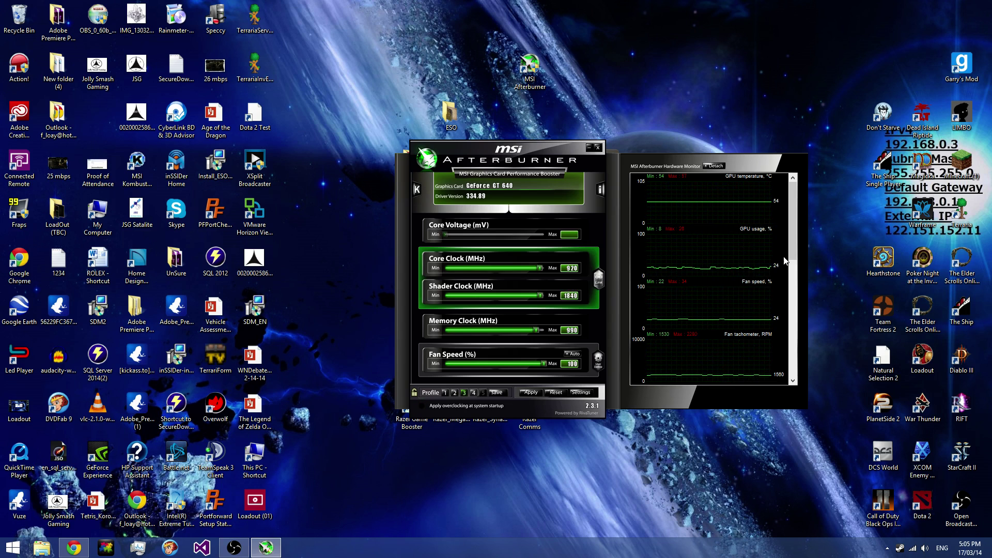
{"action": "mouse_move", "coordinate": [752, 205]}
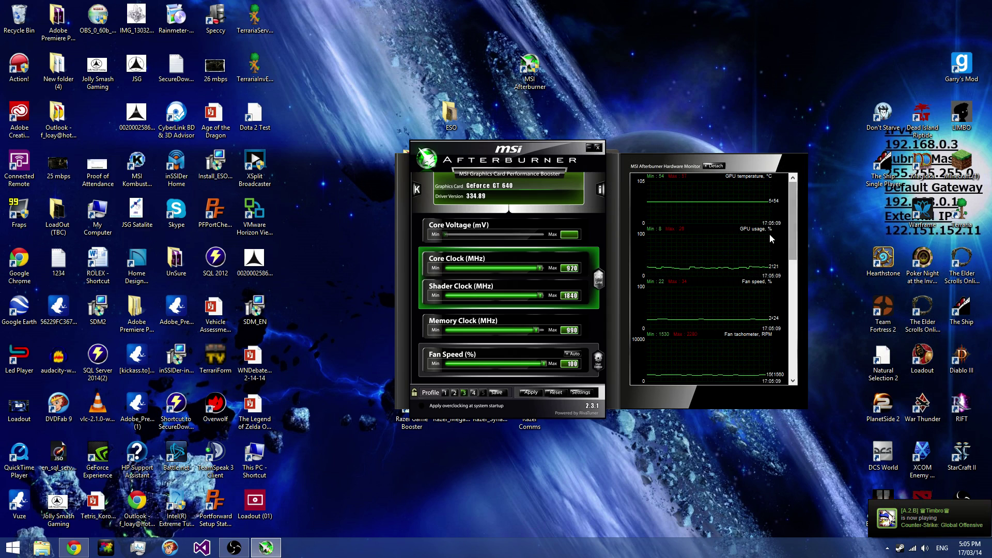
{"action": "mouse_move", "coordinate": [765, 236]}
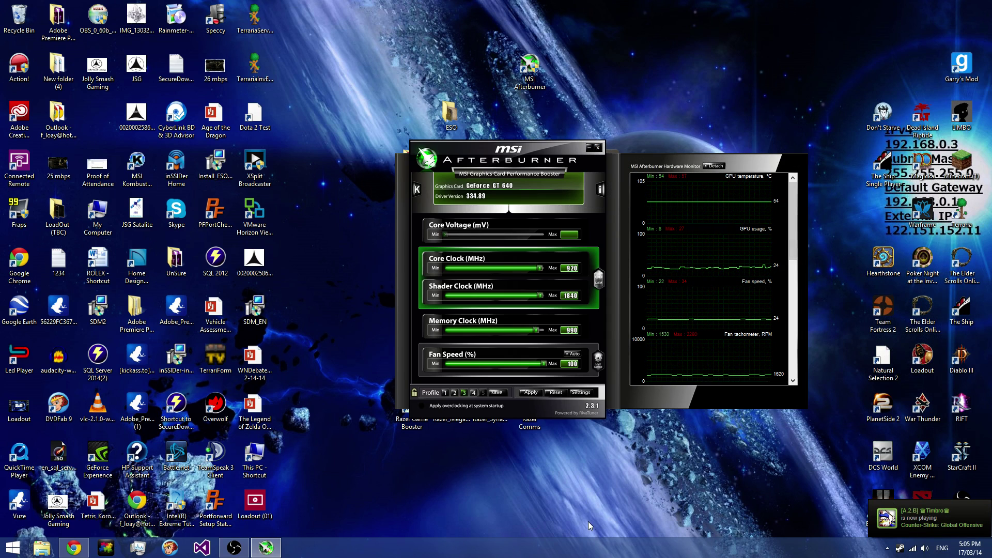
Cycle through profiles 2, 4 and 1, ending on profile 4's 900/1800 MHz clocks with auto fan
{"action": "left_click", "coordinate": [455, 393]}
{"action": "left_click", "coordinate": [473, 392]}
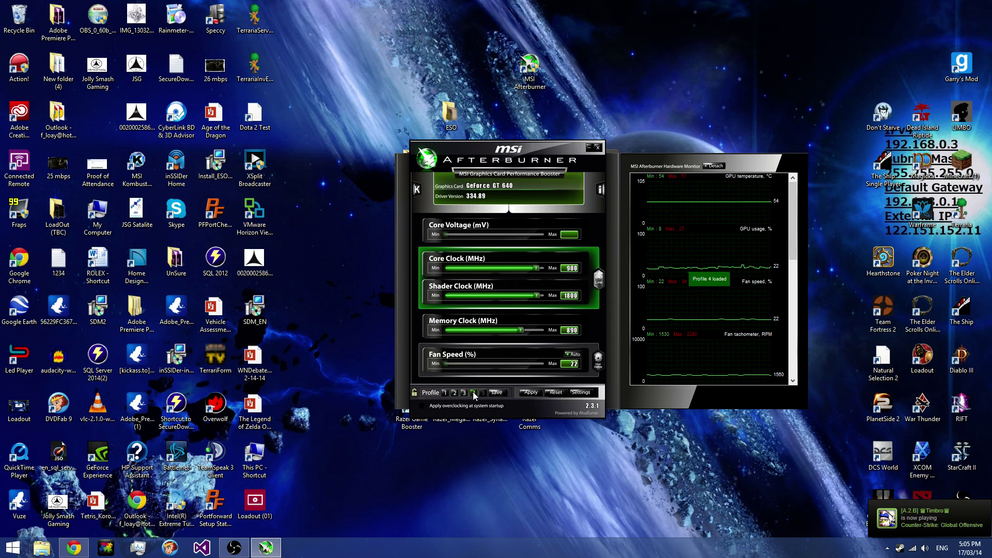
{"action": "left_click", "coordinate": [445, 393]}
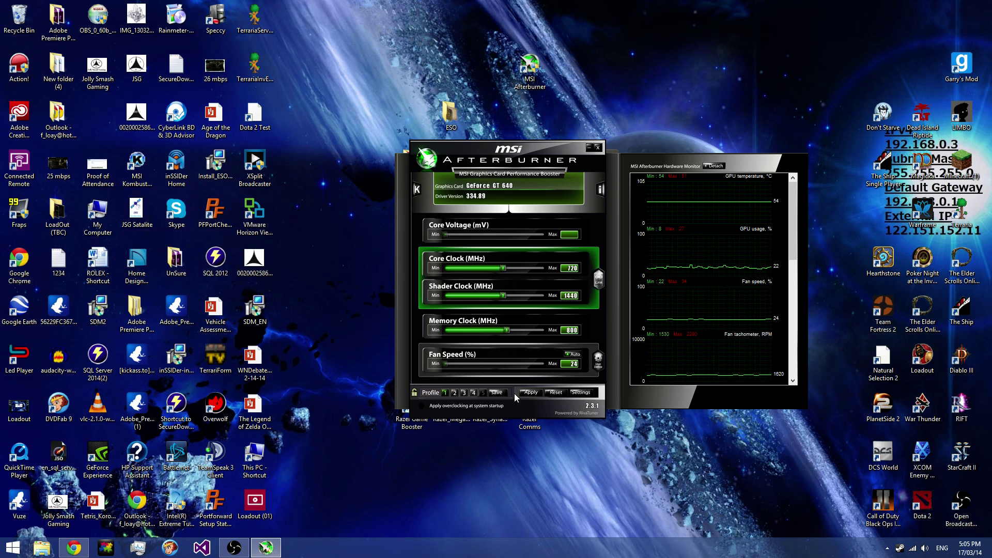
{"action": "left_click", "coordinate": [475, 392]}
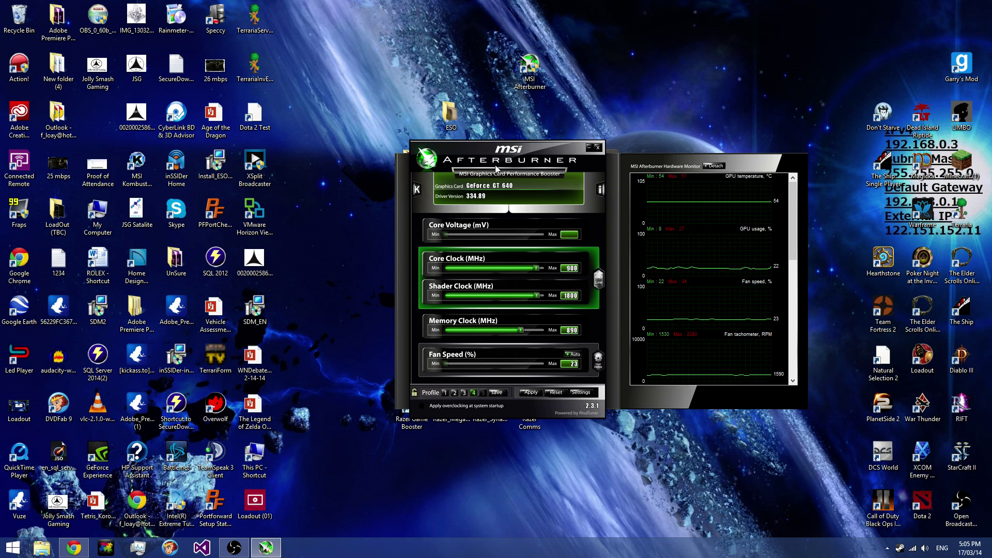
Scroll the monitor graphs and load profile 1 for 720 core, 1440 shader, 800 MHz memory
{"action": "left_click_drag", "start_coordinate": [798, 205], "coordinate": [778, 331]}
{"action": "scroll", "coordinate": [764, 320], "scroll_direction": "up", "scroll_amount": 5}
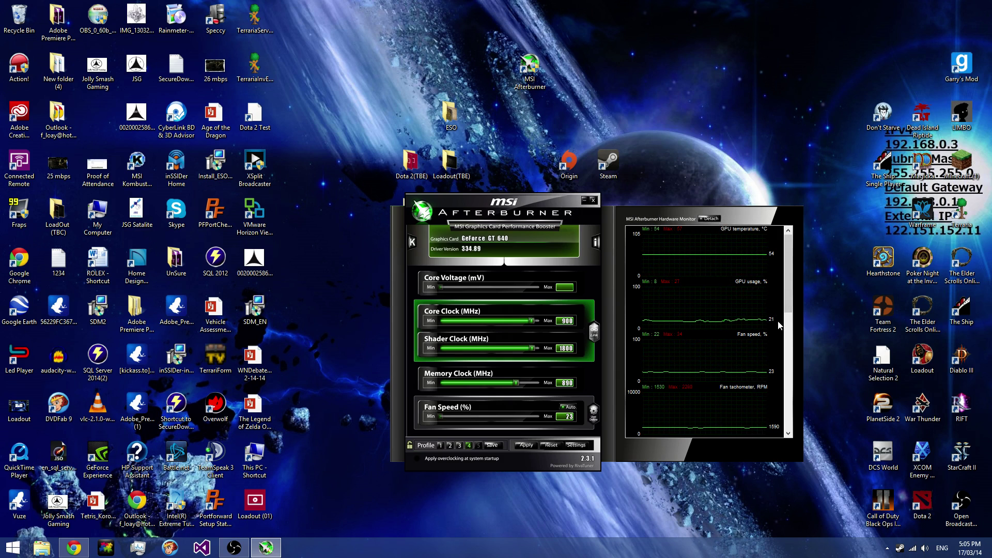
{"action": "scroll", "coordinate": [765, 323], "scroll_direction": "down", "scroll_amount": 1}
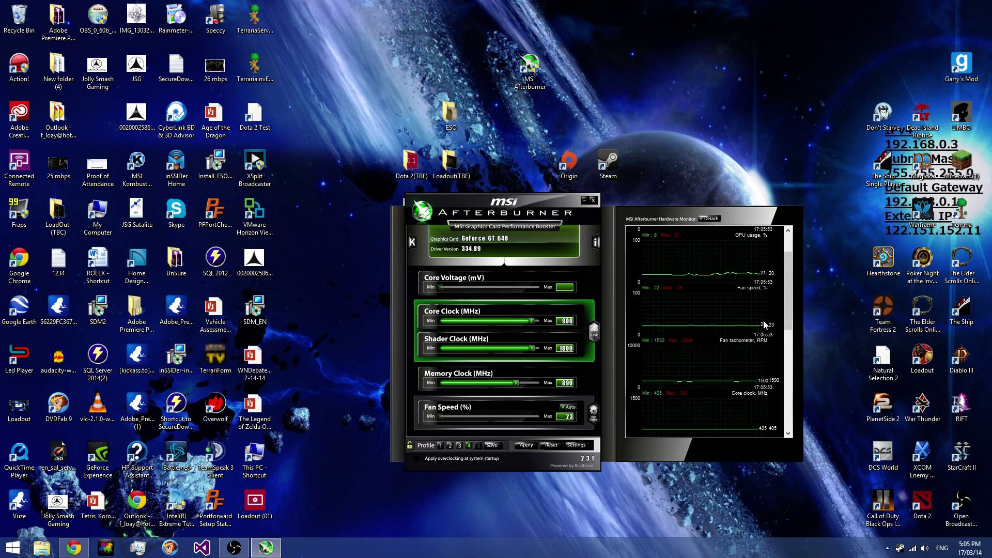
{"action": "left_click_drag", "start_coordinate": [793, 287], "coordinate": [798, 259]}
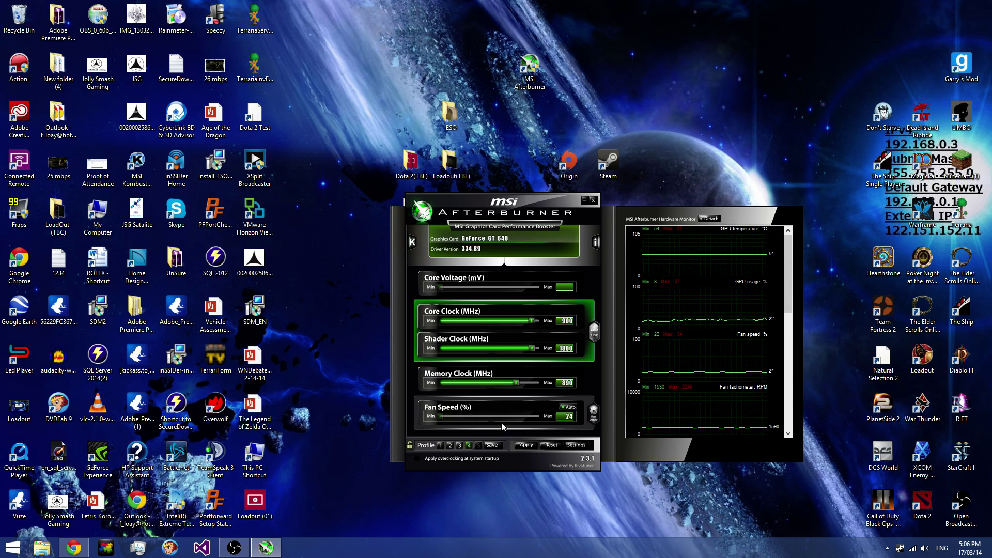
{"action": "left_click", "coordinate": [439, 446]}
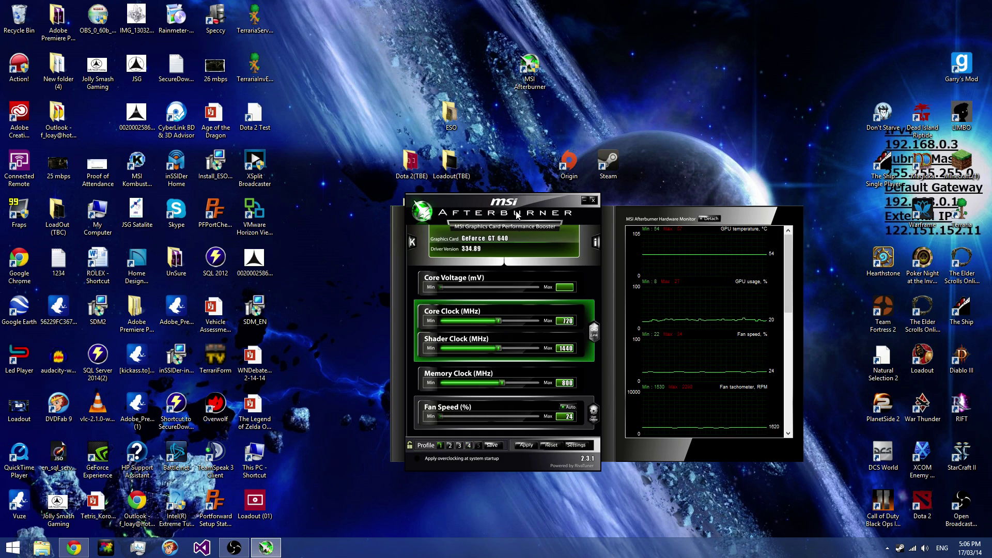
{"action": "left_click_drag", "start_coordinate": [518, 215], "coordinate": [484, 179]}
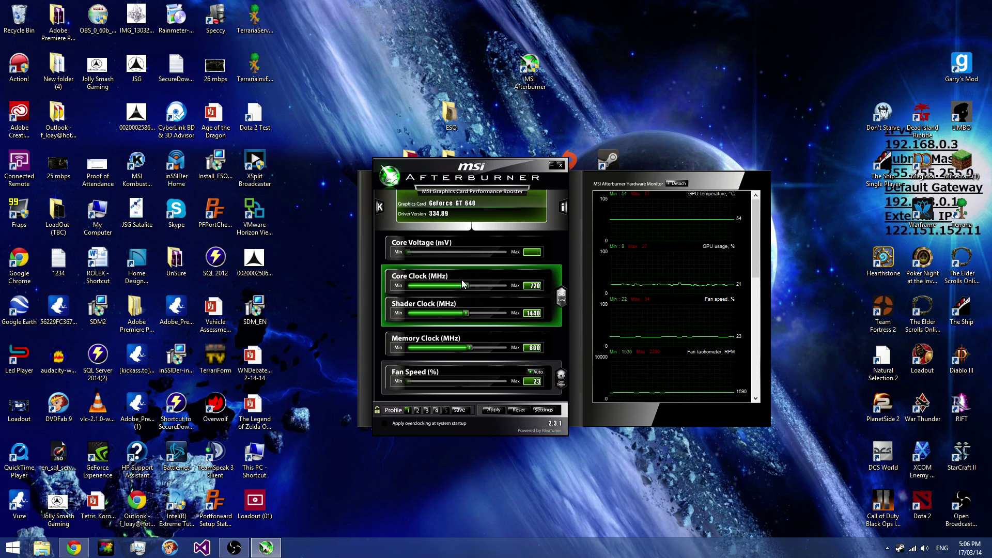
Enable 'Apply overclocking at system startup' and trial core clock raises plus profiles 4 and 1
{"action": "left_click", "coordinate": [450, 425]}
{"action": "left_click_drag", "start_coordinate": [467, 286], "coordinate": [473, 285]}
{"action": "left_click_drag", "start_coordinate": [479, 286], "coordinate": [490, 286]}
{"action": "left_click", "coordinate": [436, 409]}
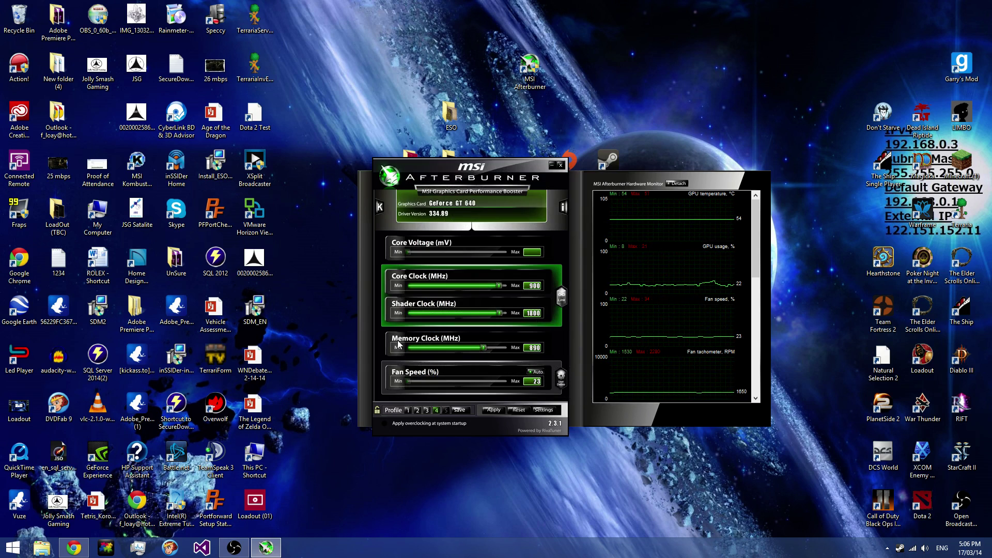
{"action": "left_click", "coordinate": [407, 410]}
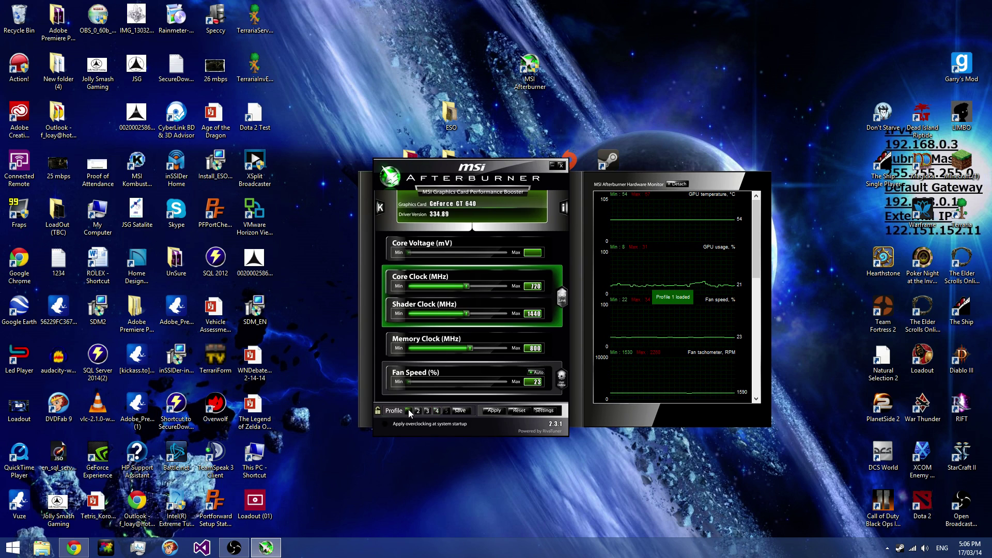
Set the core clock to exactly 900 MHz, with shader following at 1800 MHz
{"action": "left_click_drag", "start_coordinate": [467, 287], "coordinate": [502, 290]}
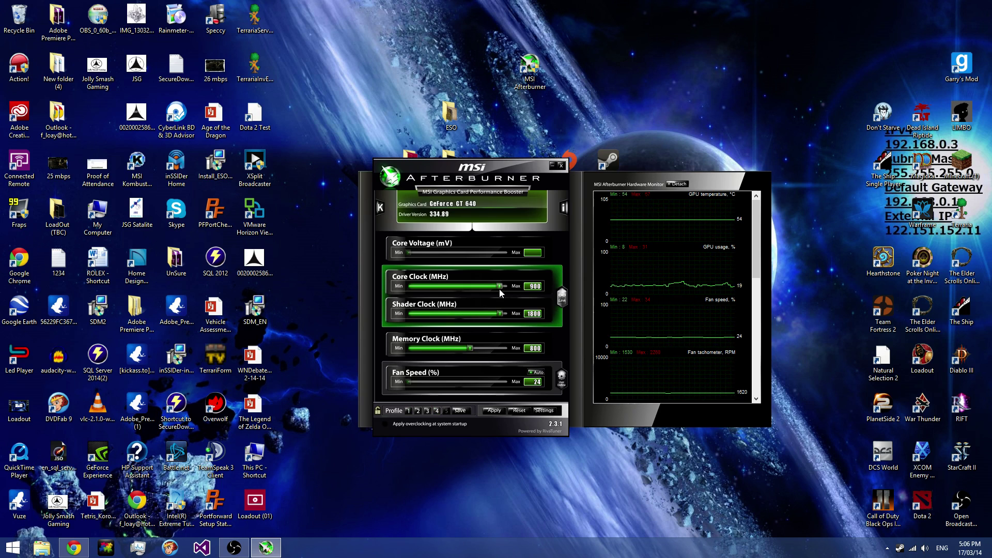
{"action": "mouse_move", "coordinate": [500, 293]}
{"action": "left_mouse_down"}
{"action": "mouse_move", "coordinate": [476, 297]}
{"action": "mouse_move", "coordinate": [510, 294]}
{"action": "left_mouse_up"}
{"action": "left_click_drag", "start_coordinate": [510, 290], "coordinate": [500, 291]}
{"action": "key", "text": "Left"}
{"action": "key", "text": "Left"}
{"action": "key", "text": "Left"}
{"action": "left_click", "coordinate": [562, 304]}
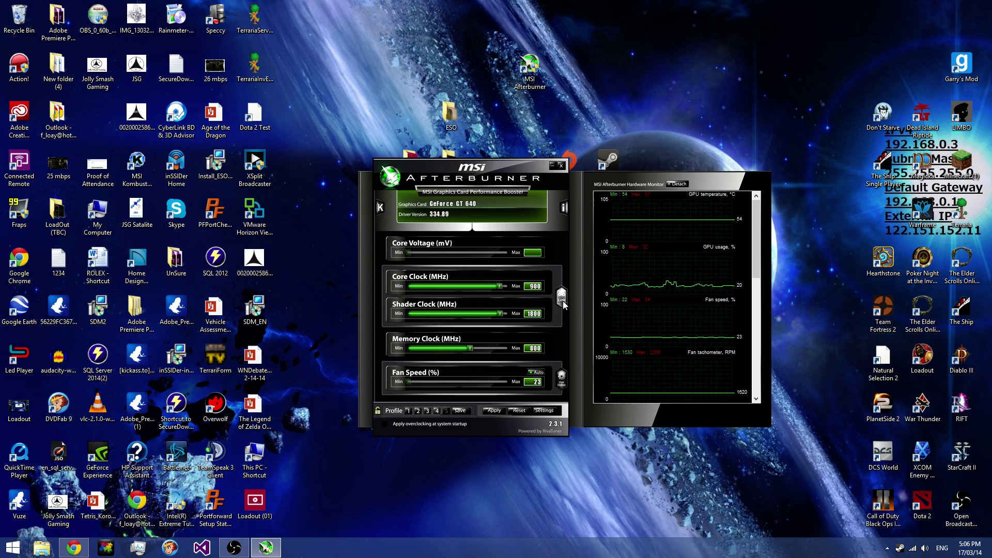
{"action": "left_click", "coordinate": [562, 302]}
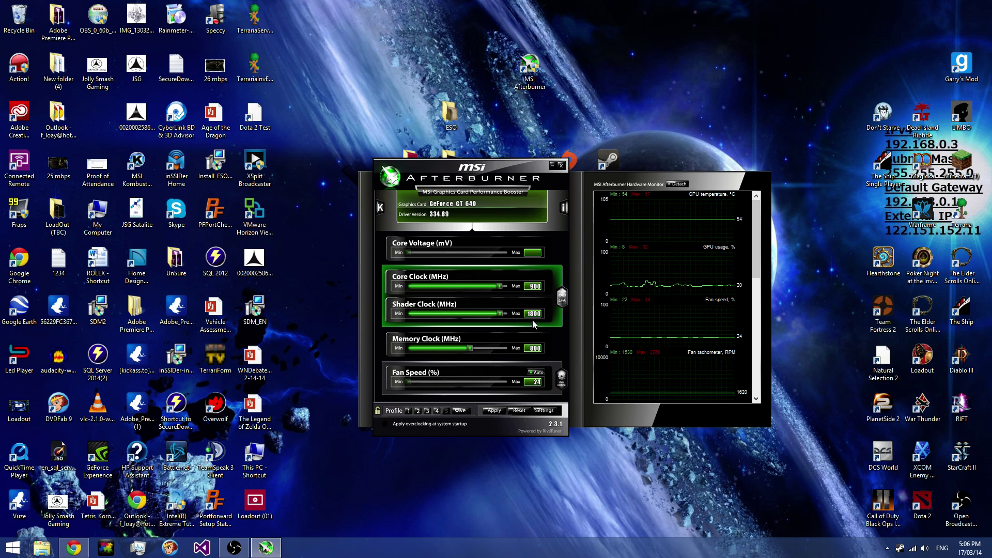
{"action": "left_click", "coordinate": [559, 297]}
{"action": "left_click_drag", "start_coordinate": [500, 313], "coordinate": [501, 318]}
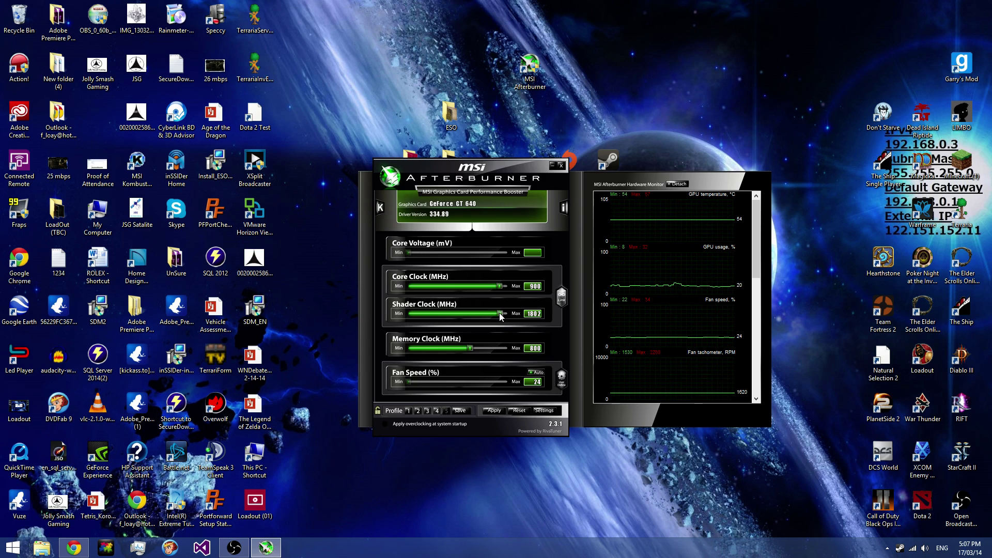
{"action": "left_click_drag", "start_coordinate": [499, 313], "coordinate": [500, 311]}
{"action": "left_click_drag", "start_coordinate": [500, 311], "coordinate": [499, 311]}
{"action": "left_click", "coordinate": [501, 315]}
Relink shader to core, then load and apply profile 3: 920/1840/990 MHz, 100% fan
{"action": "left_click", "coordinate": [561, 297]}
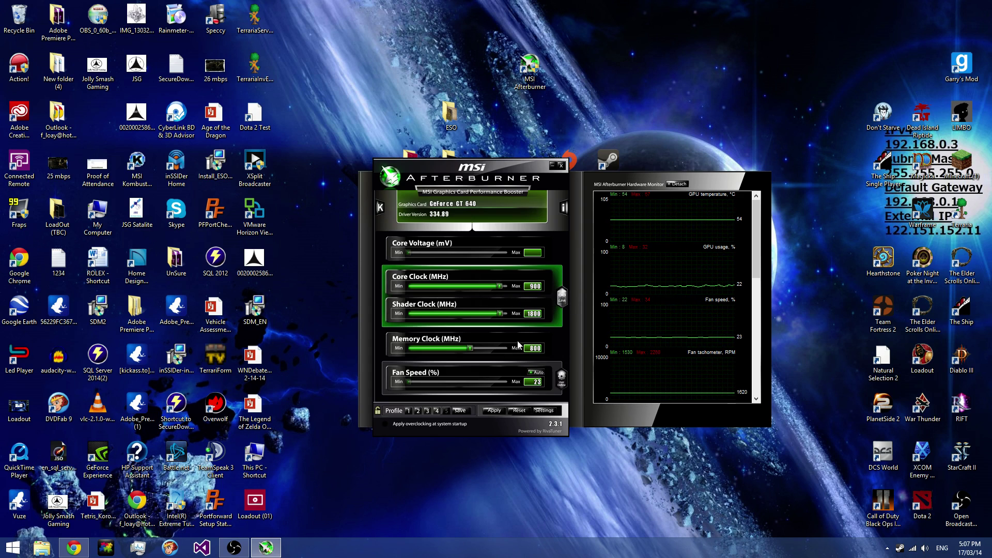
{"action": "left_click", "coordinate": [407, 410]}
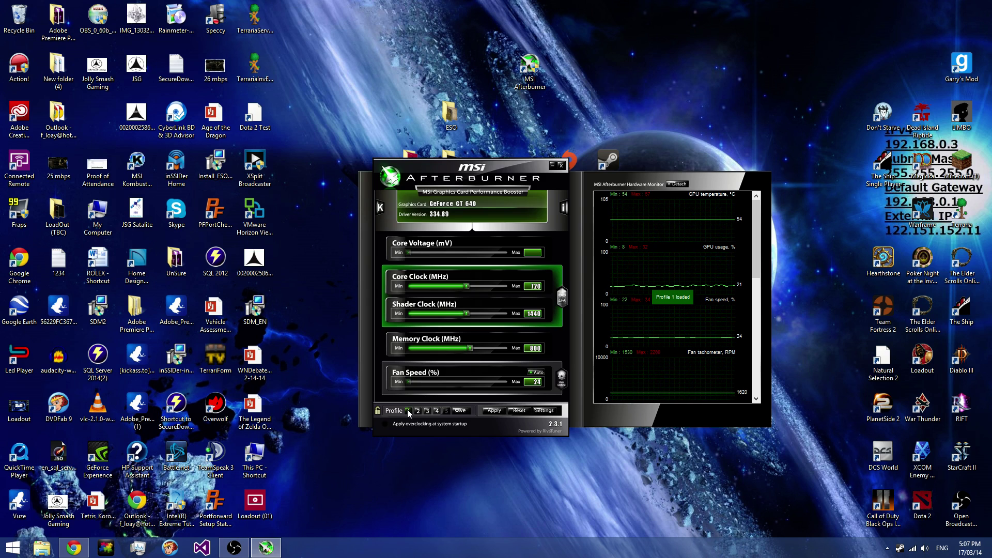
{"action": "left_click", "coordinate": [437, 411]}
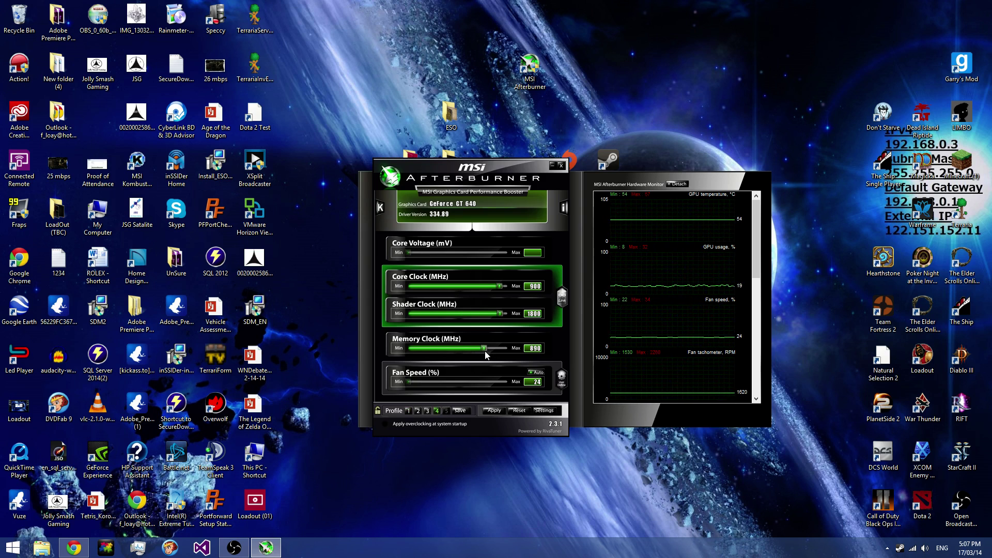
{"action": "left_click", "coordinate": [428, 411]}
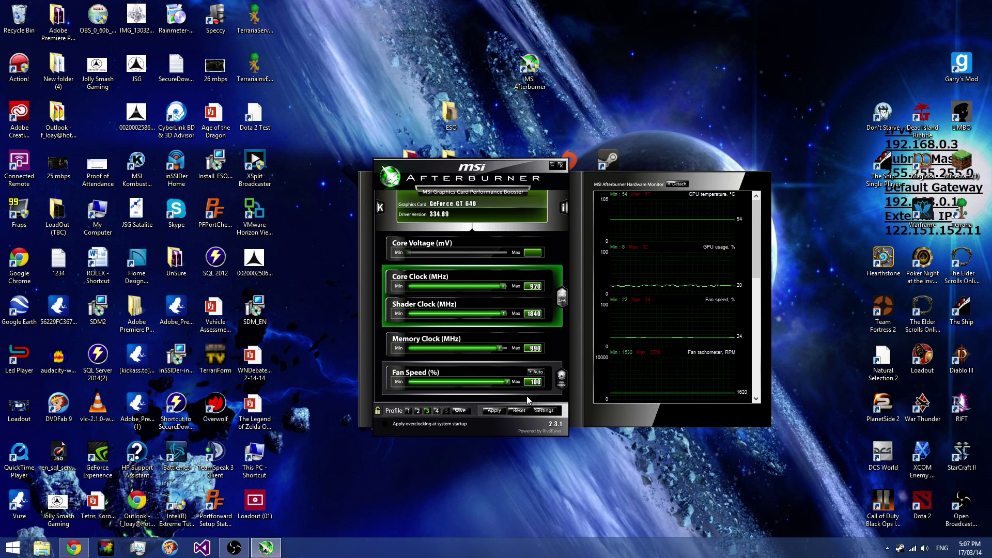
{"action": "left_click", "coordinate": [494, 410]}
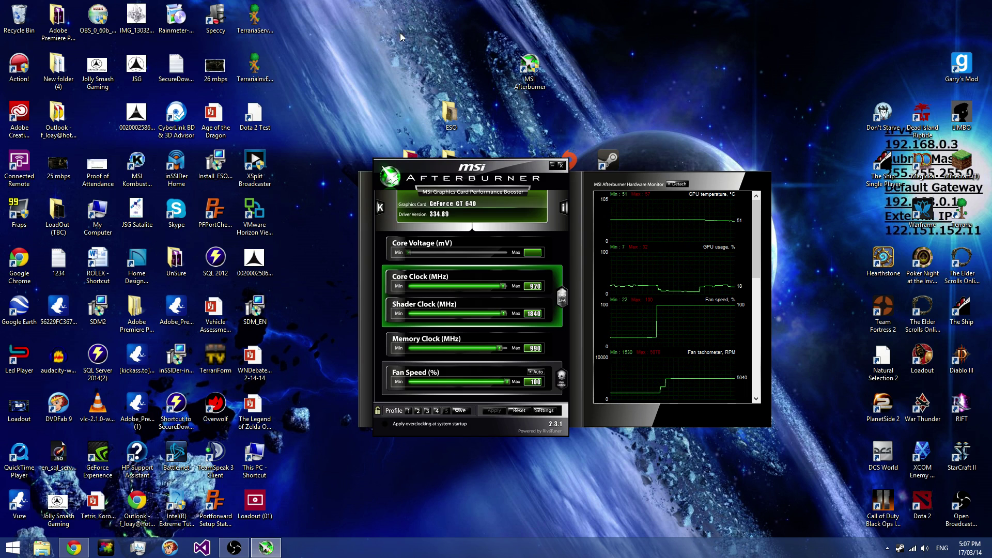
Move the window lower right and apply profile 4: 900 MHz core, 890 MHz memory
{"action": "left_click", "coordinate": [578, 28]}
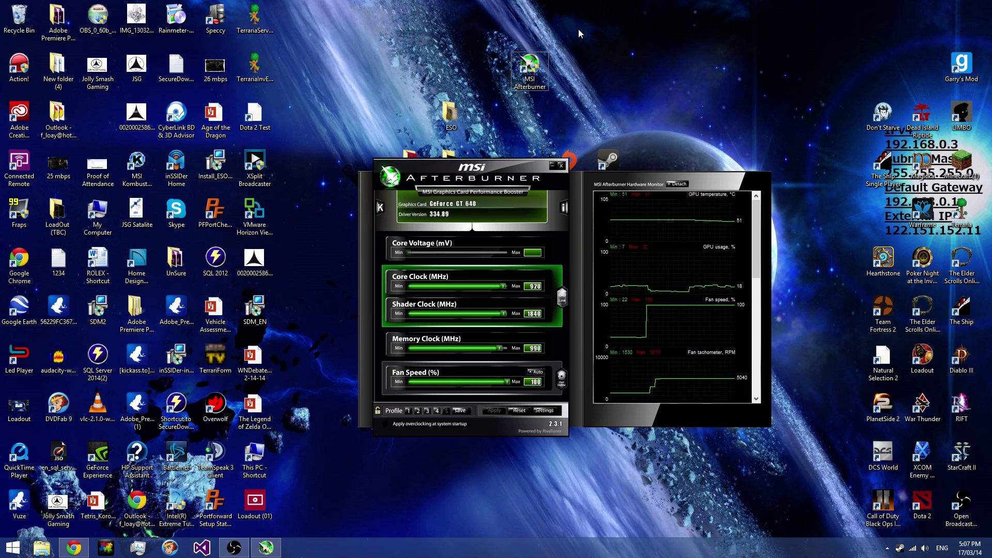
{"action": "left_click_drag", "start_coordinate": [475, 172], "coordinate": [508, 227]}
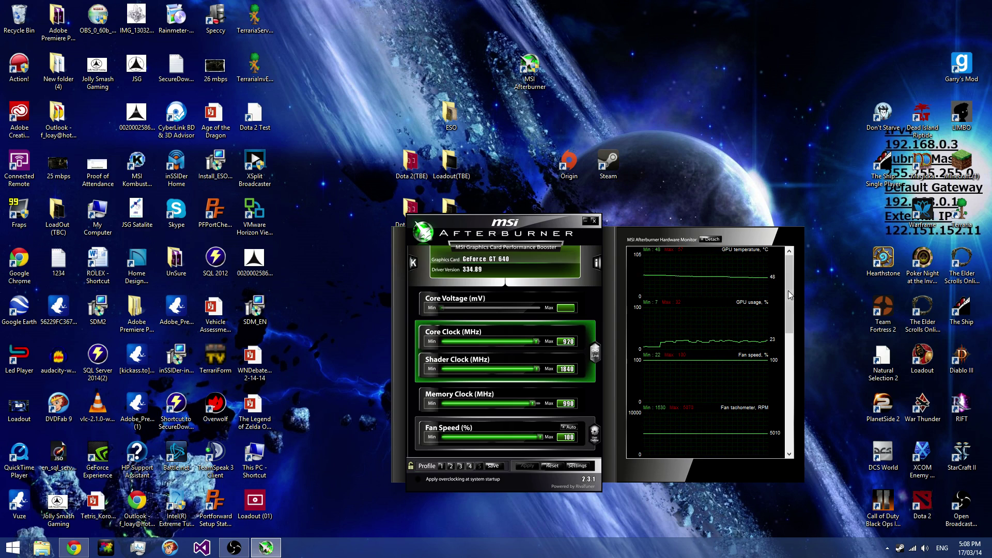
{"action": "mouse_move", "coordinate": [787, 266]}
{"action": "left_mouse_down"}
{"action": "mouse_move", "coordinate": [786, 291]}
{"action": "mouse_move", "coordinate": [795, 258]}
{"action": "left_mouse_up"}
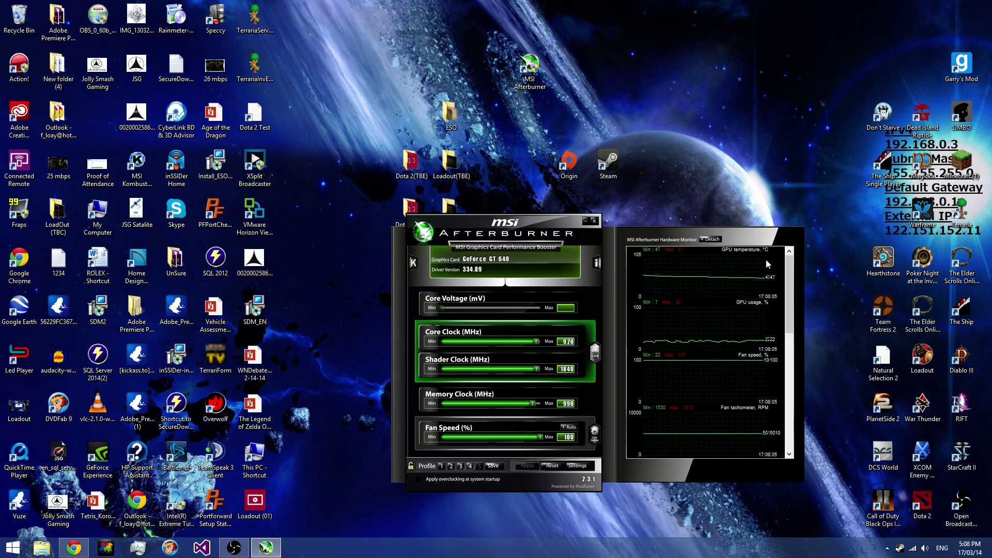
{"action": "left_click", "coordinate": [469, 466]}
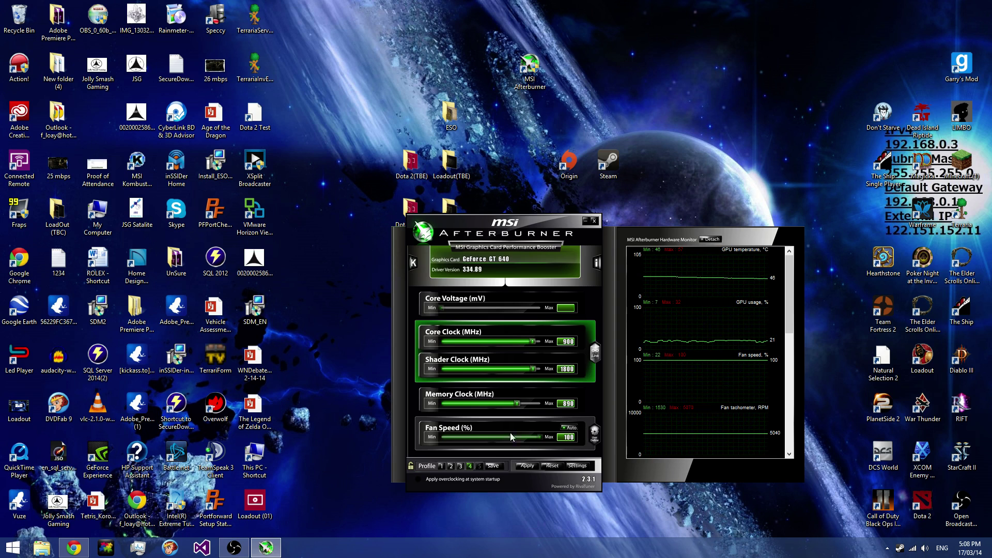
{"action": "left_click", "coordinate": [519, 464]}
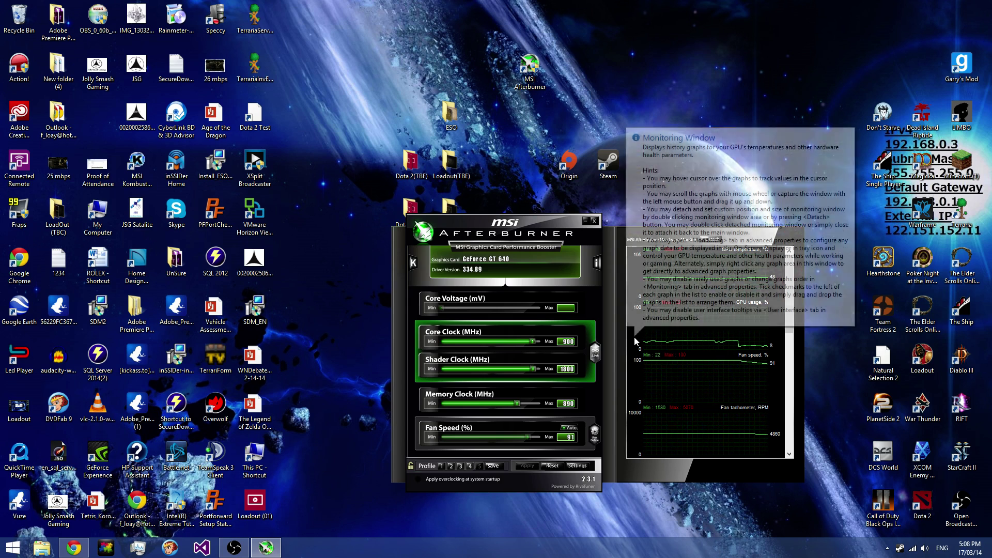
Apply a manual 50% fan speed, then return the fan to Auto
{"action": "left_click", "coordinate": [569, 427]}
{"action": "left_click_drag", "start_coordinate": [525, 437], "coordinate": [474, 437]}
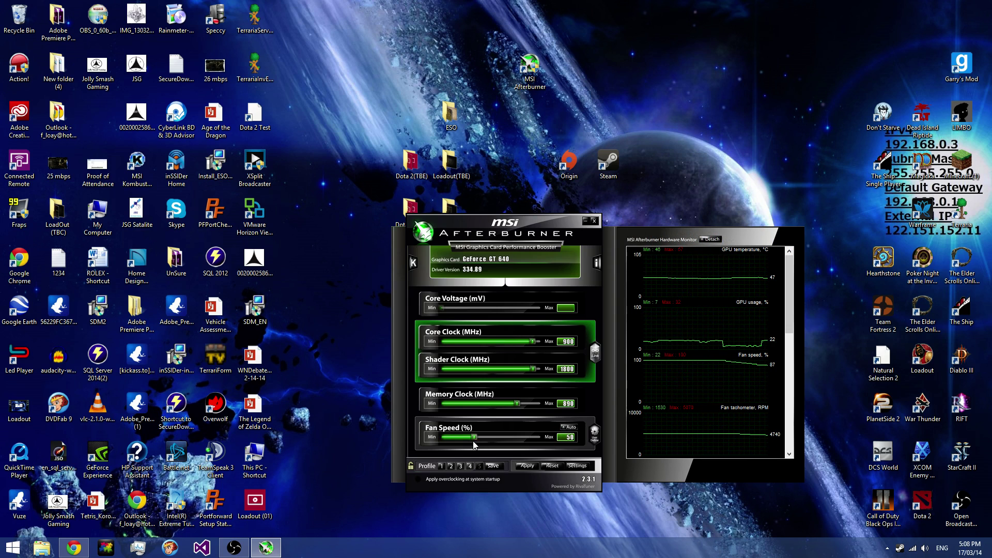
{"action": "left_click", "coordinate": [528, 466]}
{"action": "left_click", "coordinate": [568, 427]}
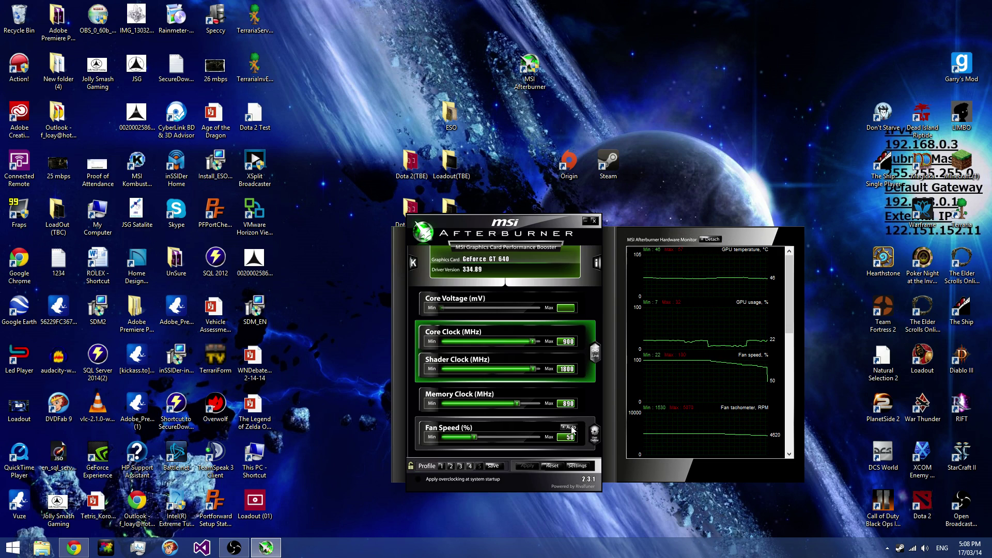
Toggle between profiles 1 and 4, finishing by applying profile 1's 720/1440/800 MHz defaults
{"action": "left_click", "coordinate": [448, 464]}
{"action": "left_click", "coordinate": [469, 467]}
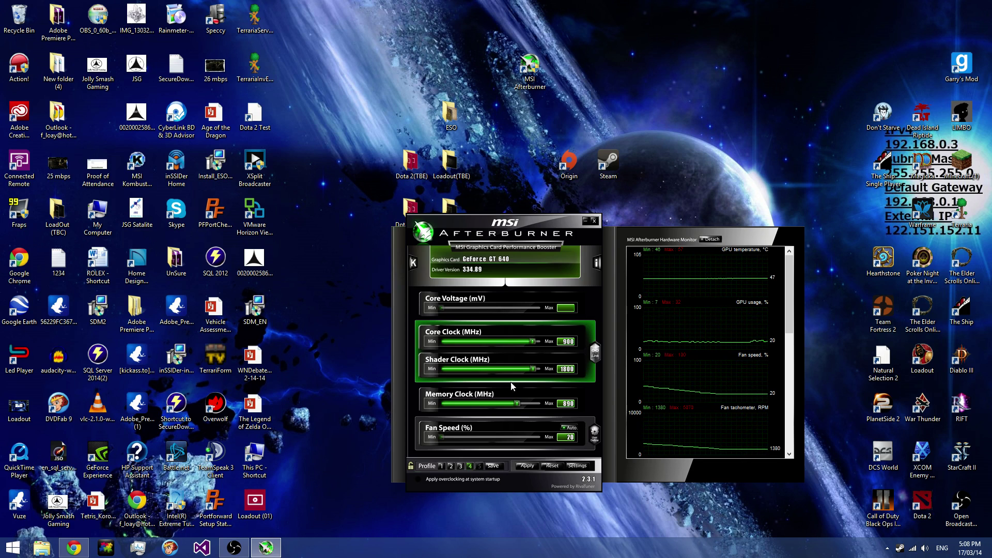
{"action": "left_click", "coordinate": [440, 465]}
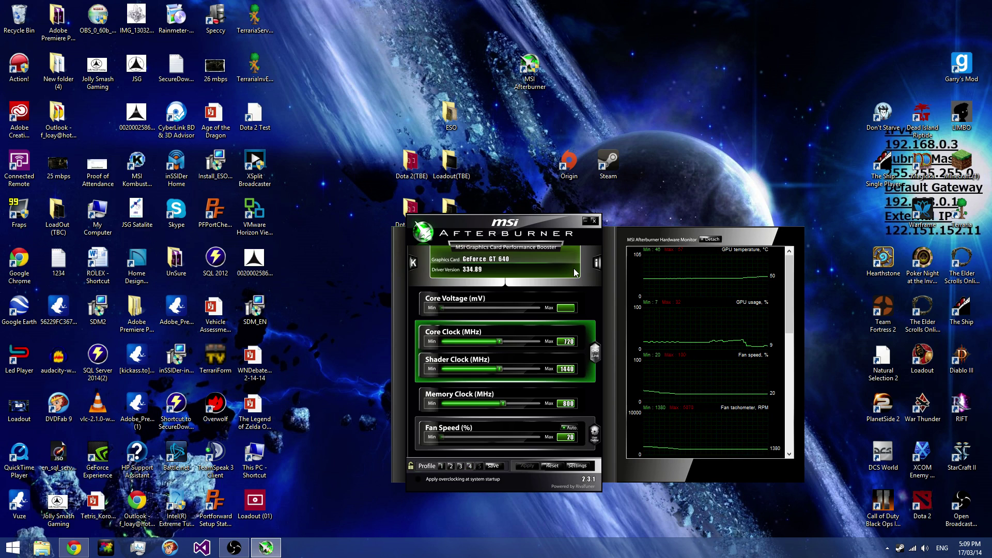
After briefly loading profile 4, apply profile 1's defaults: 720 MHz core, 1440 shader, 800 memory
{"action": "left_click", "coordinate": [470, 466]}
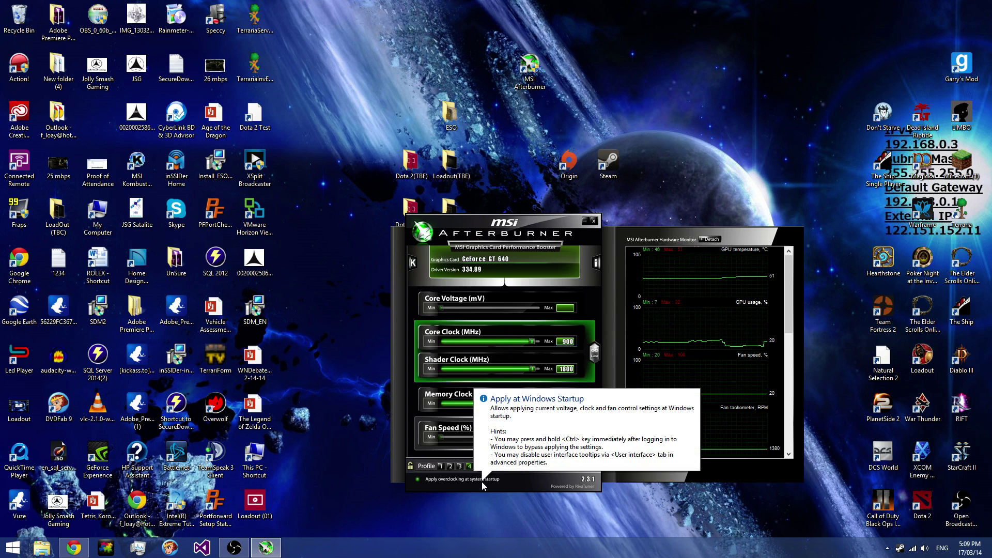
{"action": "left_click", "coordinate": [440, 466]}
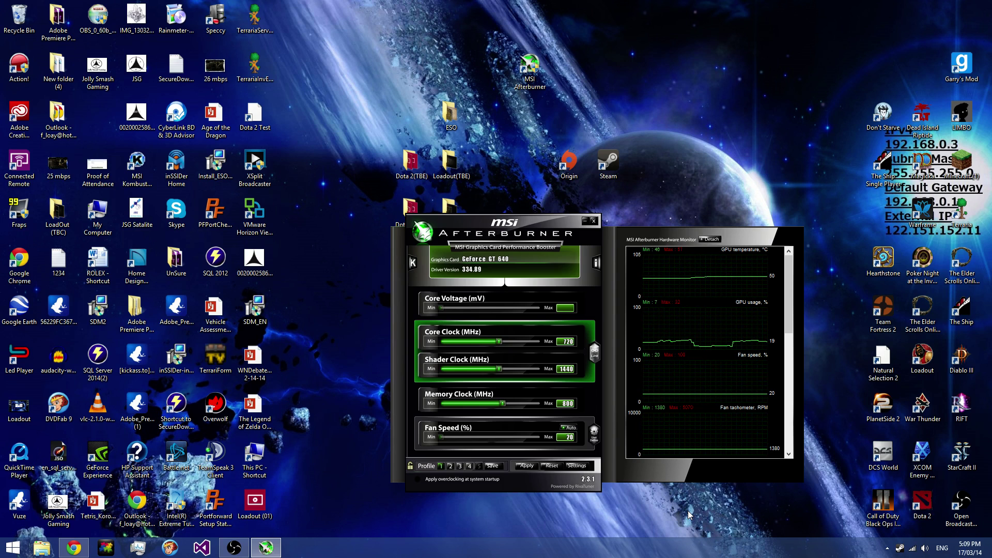
{"action": "left_click", "coordinate": [528, 466]}
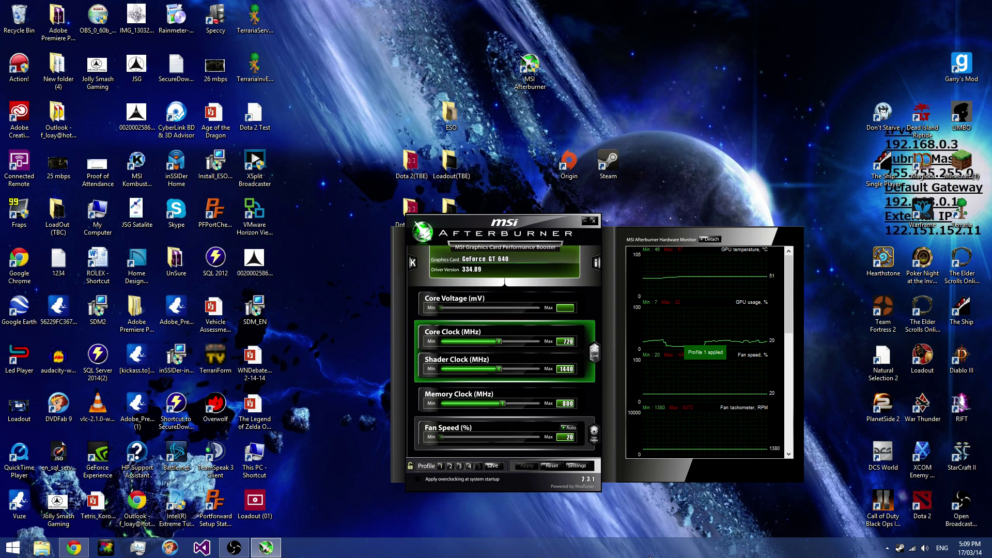
Close the MSI Afterburner window, leaving the GT 640 on profile 1's default clocks
{"action": "left_click", "coordinate": [595, 221]}
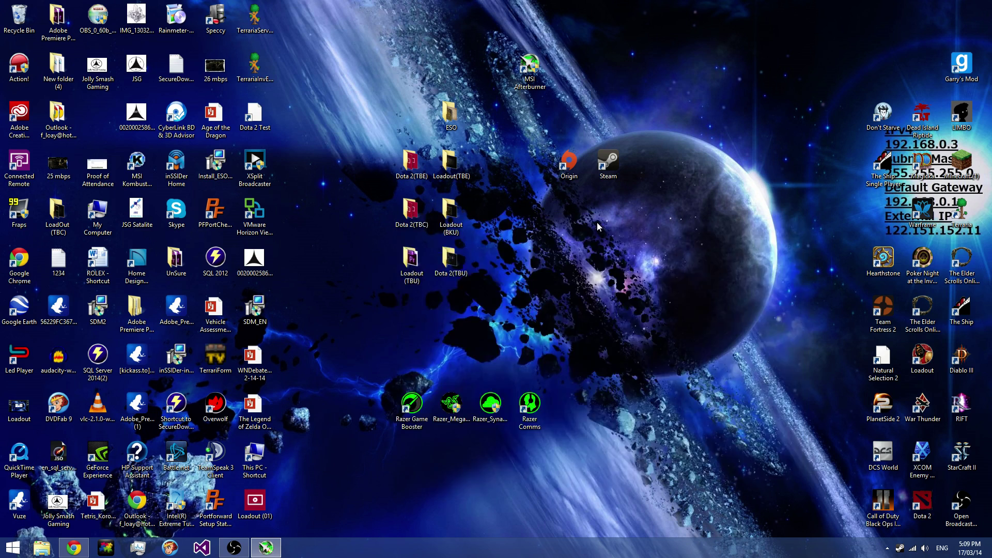